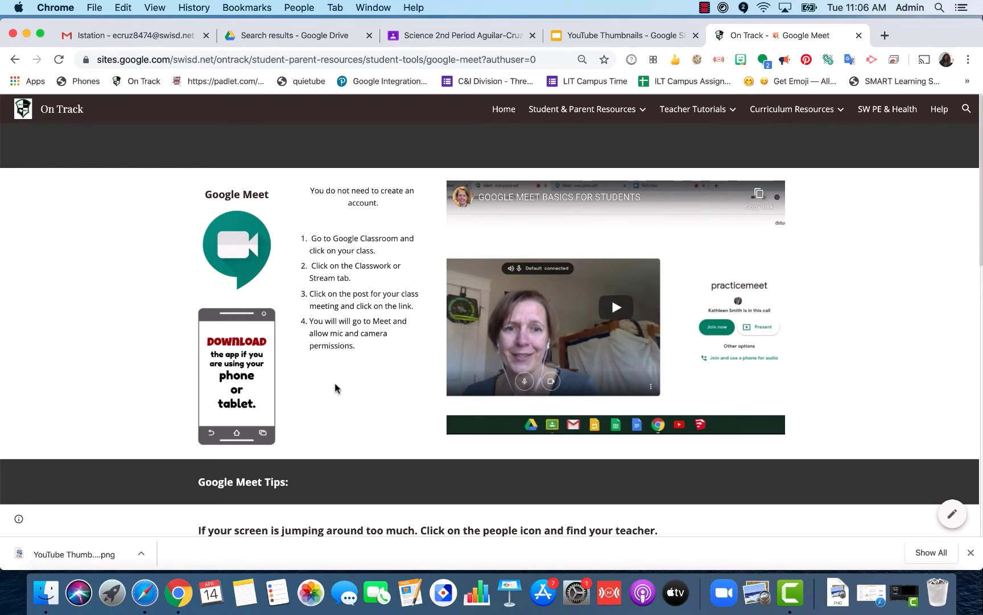
{"action": "scroll", "coordinate": [337, 387], "scroll_direction": "down", "scroll_amount": 3}
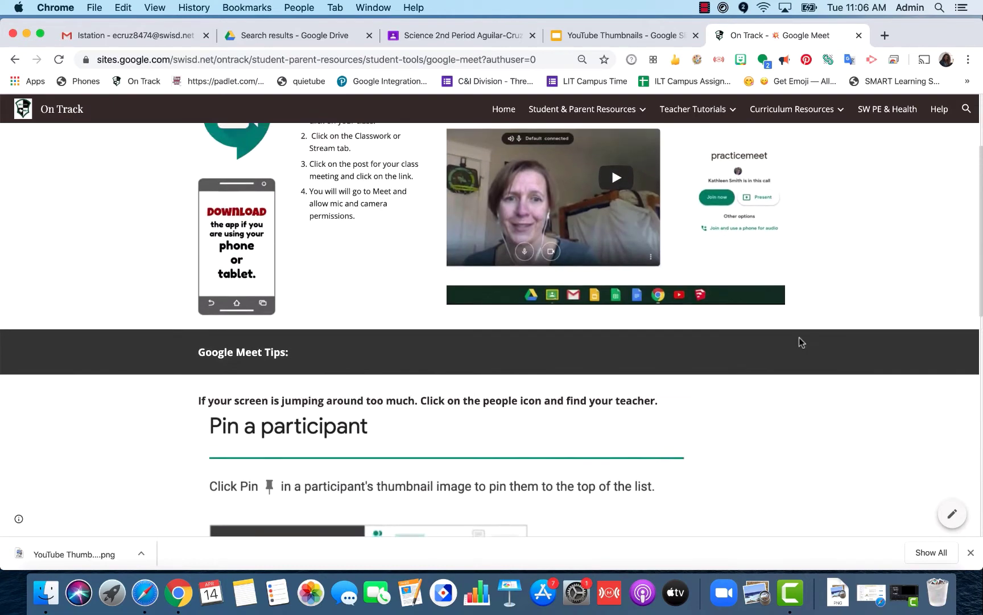
{"action": "scroll", "coordinate": [799, 340], "scroll_direction": "up", "scroll_amount": 5}
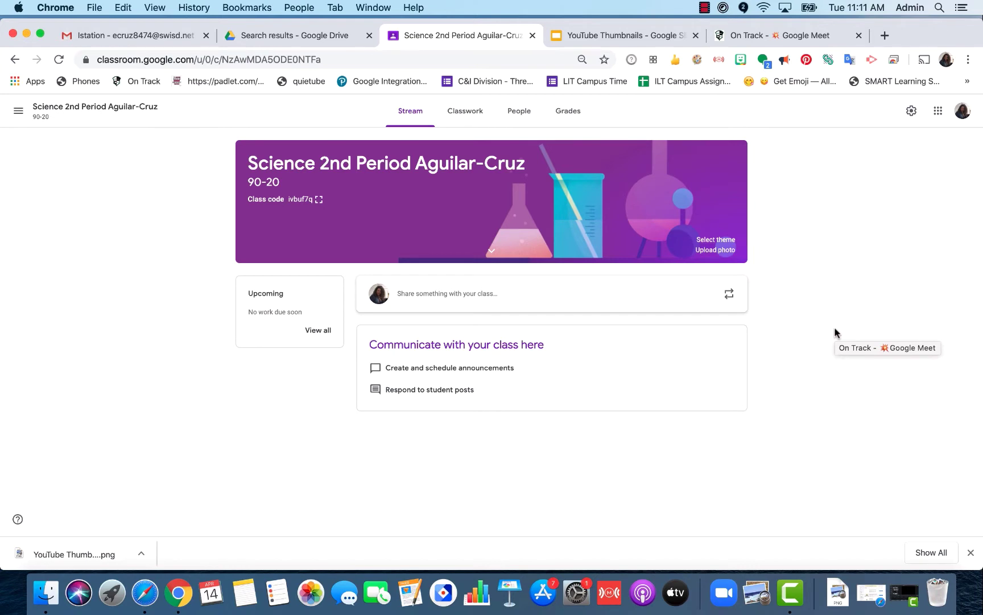
Generate a Meet link in the general section of the science class's settings.
{"action": "left_click", "coordinate": [912, 112]}
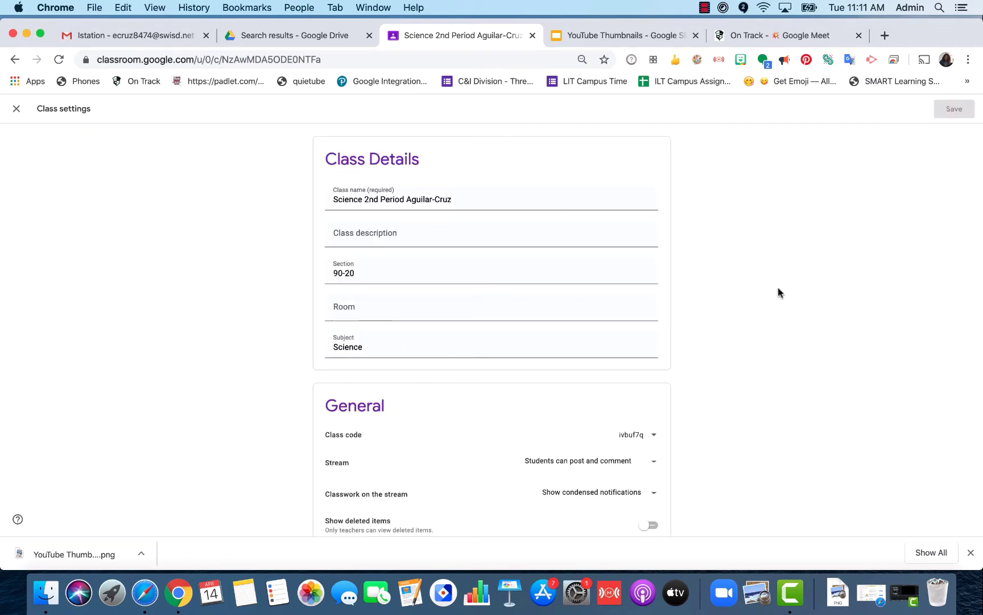
{"action": "scroll", "coordinate": [661, 323], "scroll_direction": "down", "scroll_amount": 3}
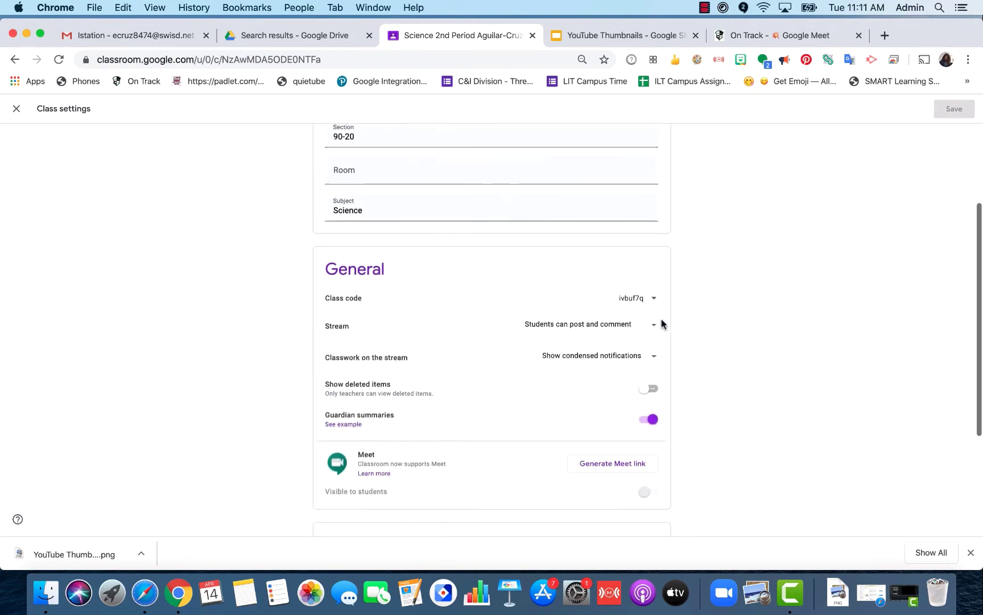
{"action": "scroll", "coordinate": [661, 323], "scroll_direction": "down", "scroll_amount": 2}
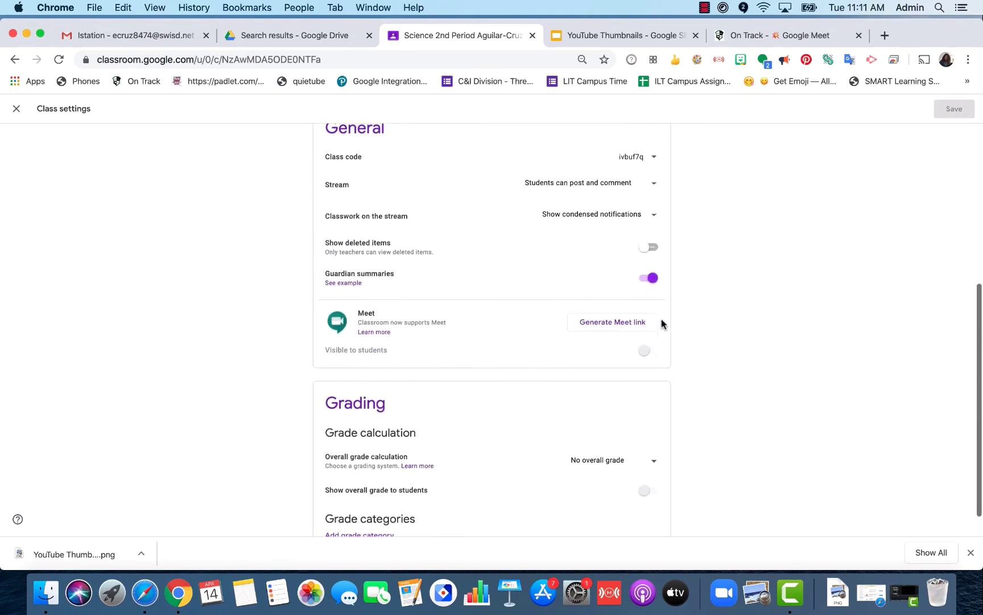
{"action": "left_click", "coordinate": [609, 310]}
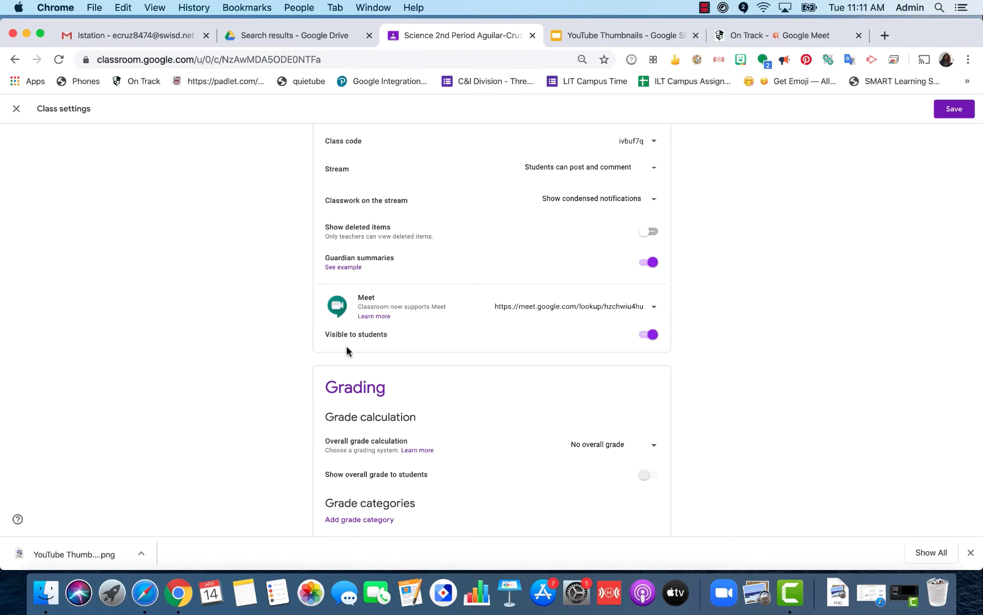
Turn off the Meet link's visibility to students and save the class settings.
{"action": "left_click", "coordinate": [652, 335]}
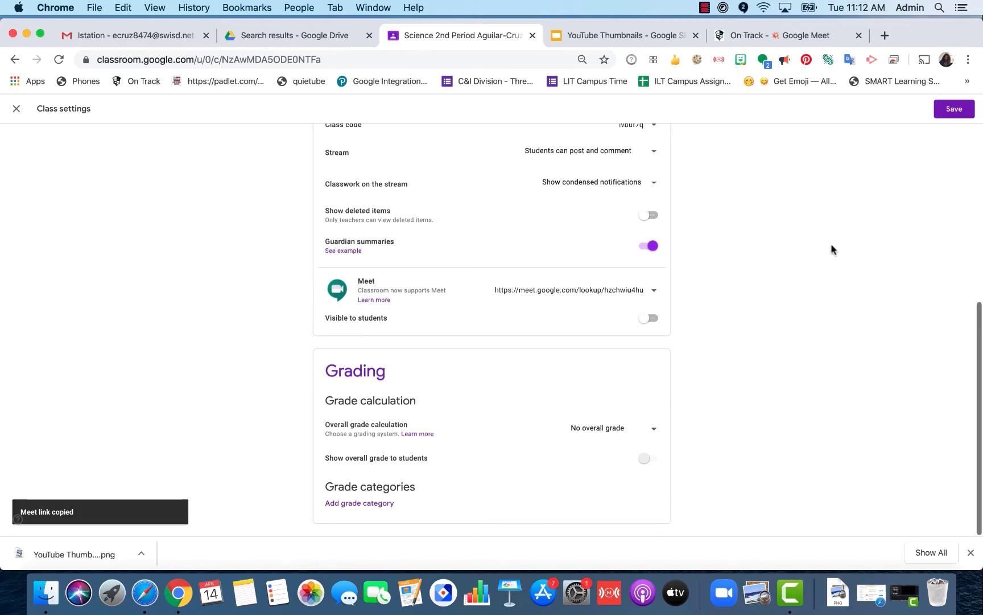
{"action": "left_click", "coordinate": [953, 110]}
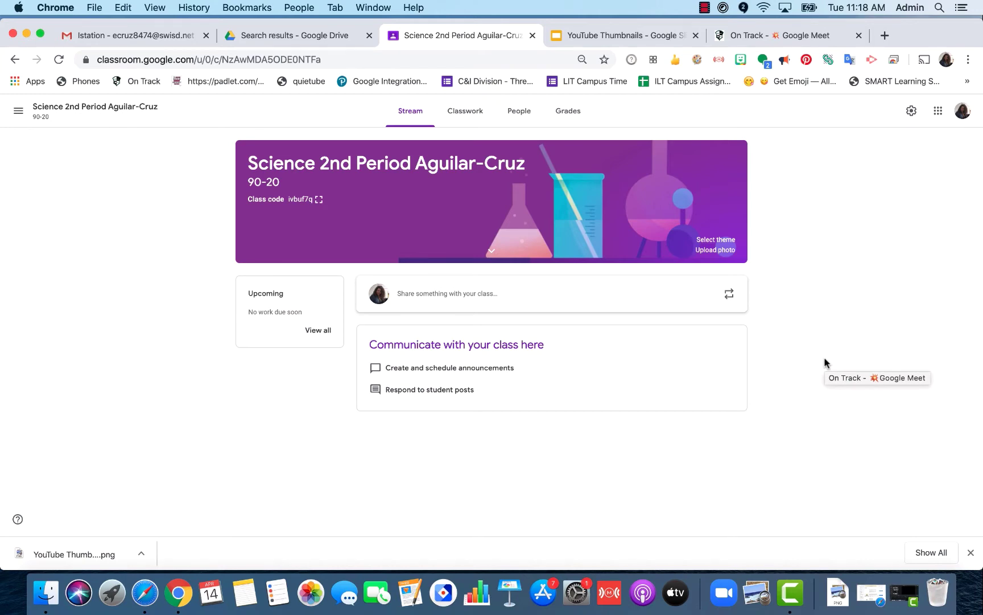
Copy the class Meet link from the class settings and return to the class stream.
{"action": "left_click", "coordinate": [910, 113]}
{"action": "scroll", "coordinate": [716, 373], "scroll_direction": "down", "scroll_amount": 4}
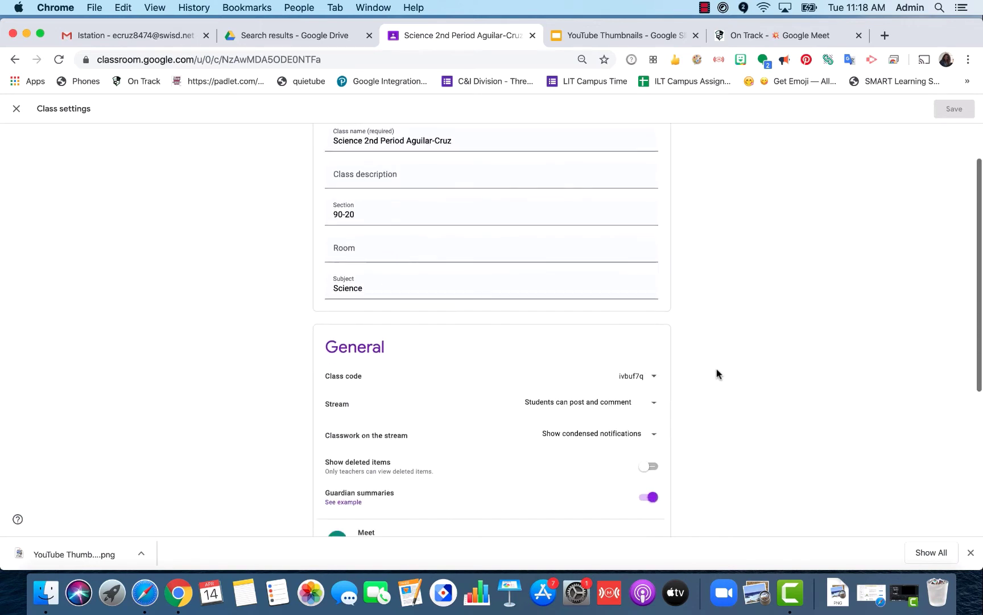
{"action": "scroll", "coordinate": [716, 373], "scroll_direction": "down", "scroll_amount": 2}
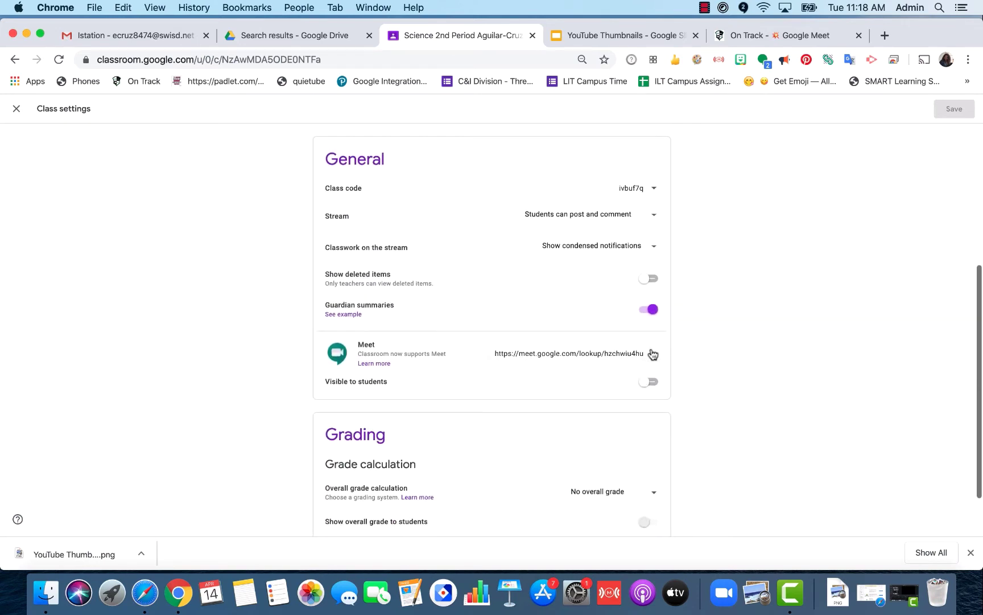
{"action": "left_click", "coordinate": [653, 358]}
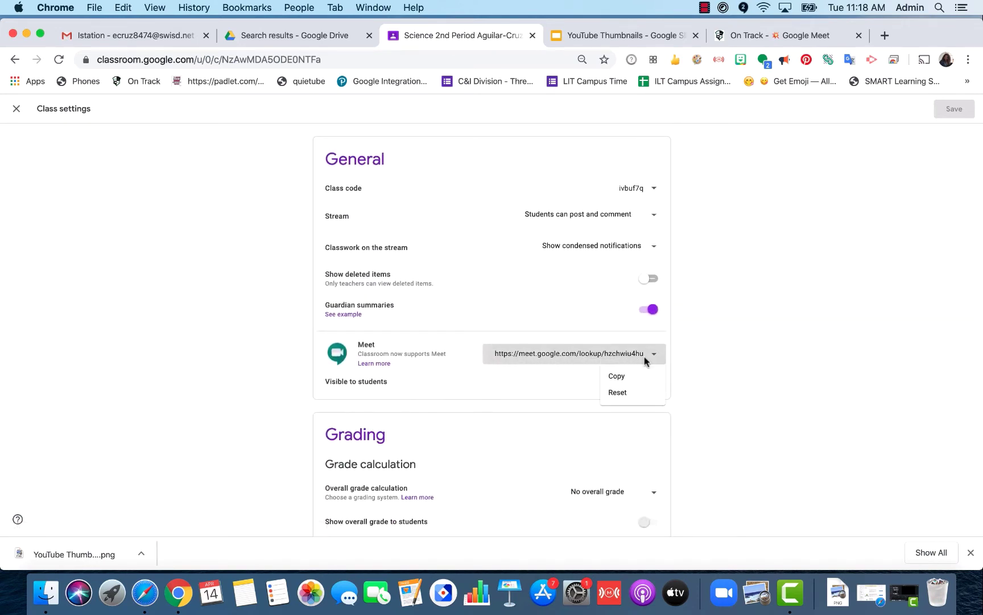
{"action": "left_click", "coordinate": [617, 378]}
{"action": "scroll", "coordinate": [766, 302], "scroll_direction": "up", "scroll_amount": 5}
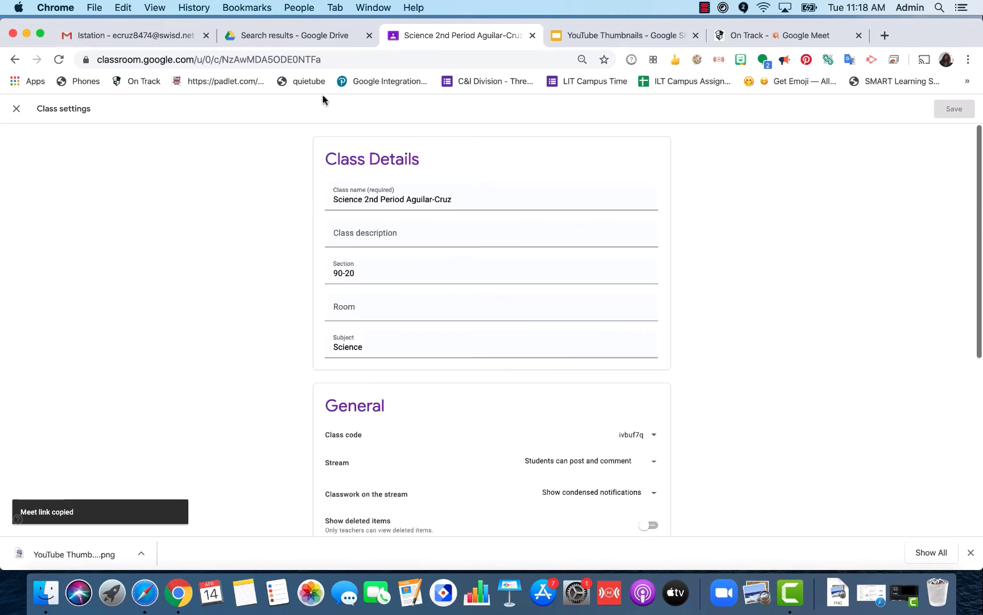
{"action": "left_click", "coordinate": [16, 108]}
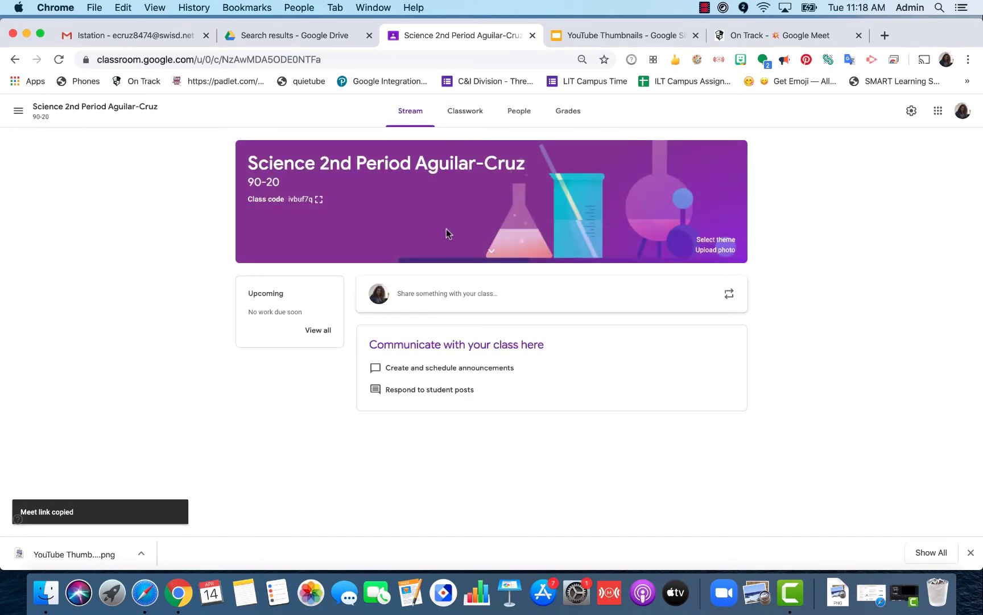
{"action": "left_click", "coordinate": [408, 296]}
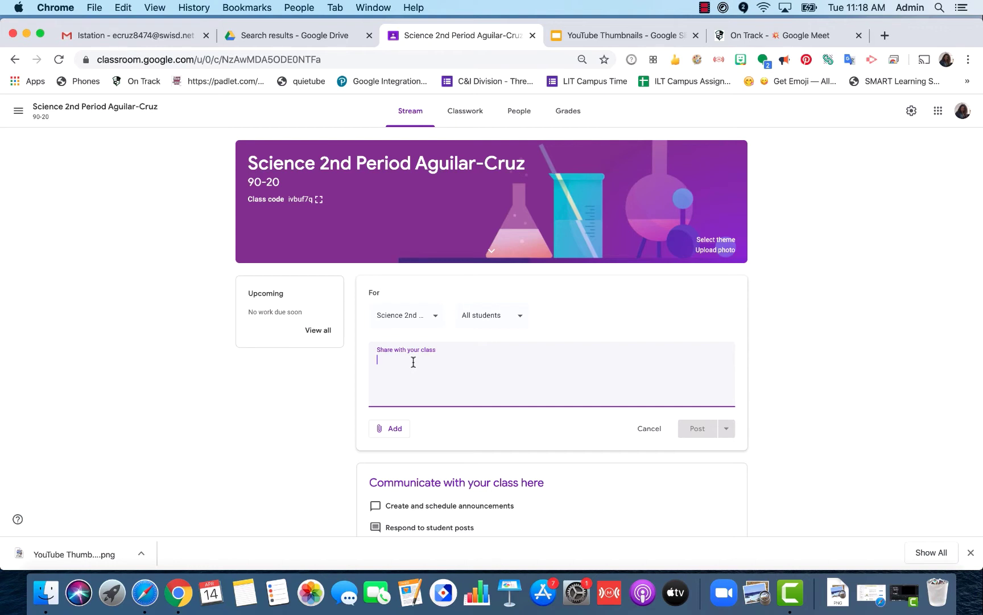
{"action": "type", "text": "Tuesday April 14 @10AM- Class Meeting"}
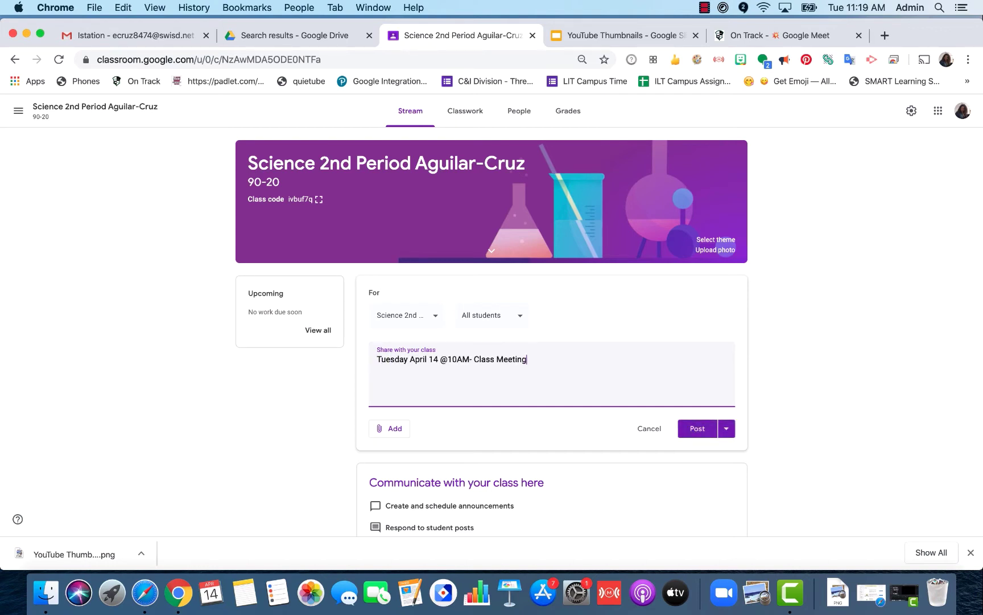
{"action": "left_click", "coordinate": [392, 428]}
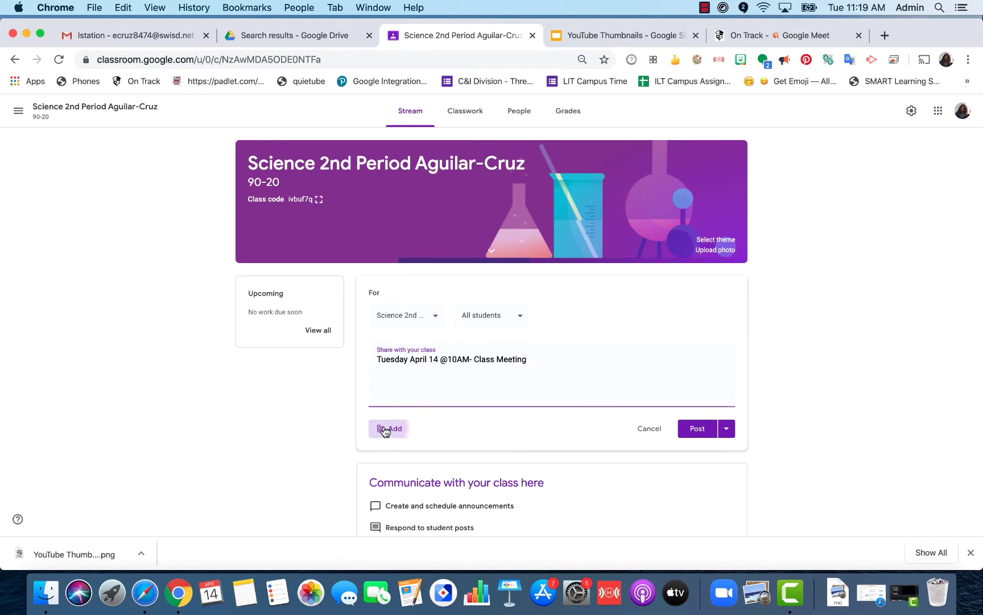
{"action": "left_click", "coordinate": [404, 466]}
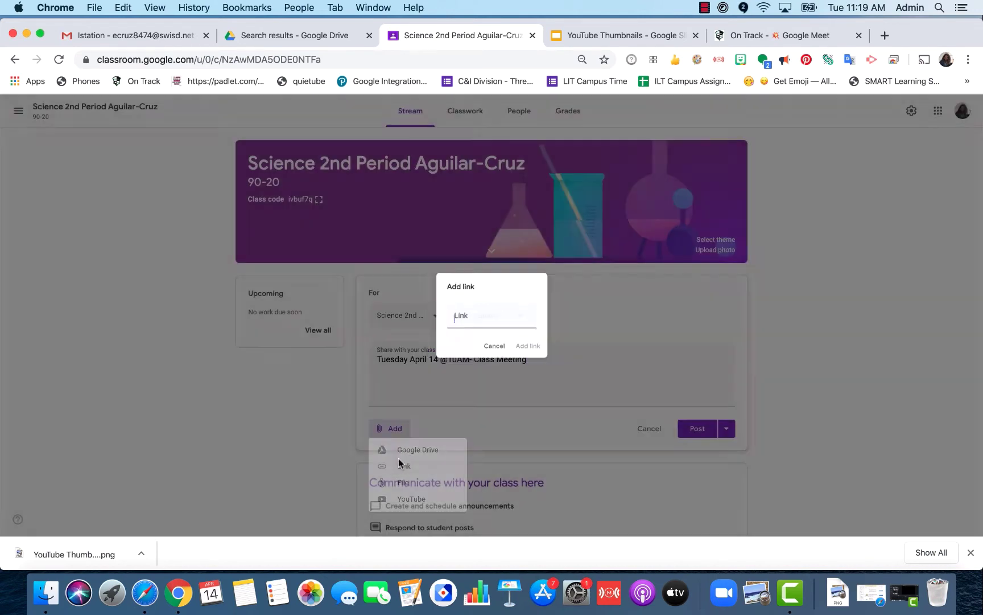
{"action": "key", "text": "super+v"}
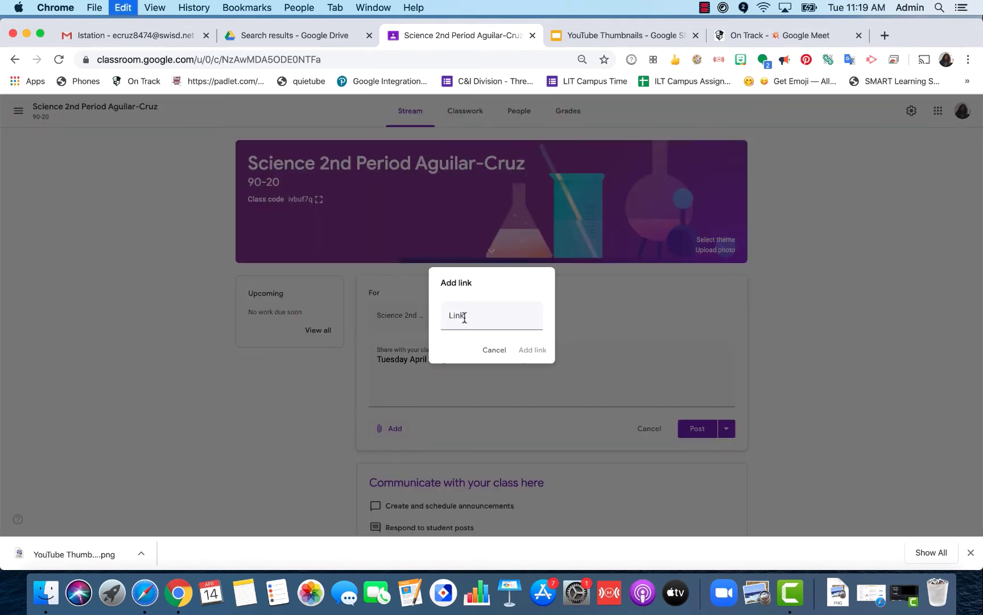
{"action": "left_click", "coordinate": [462, 318]}
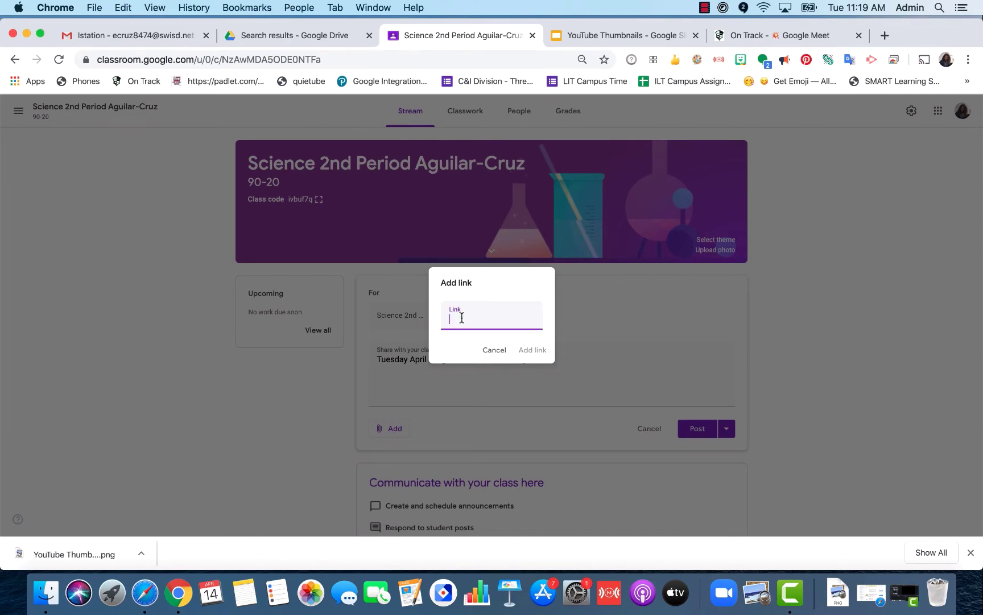
{"action": "key", "text": "super+v"}
{"action": "left_click", "coordinate": [535, 349]}
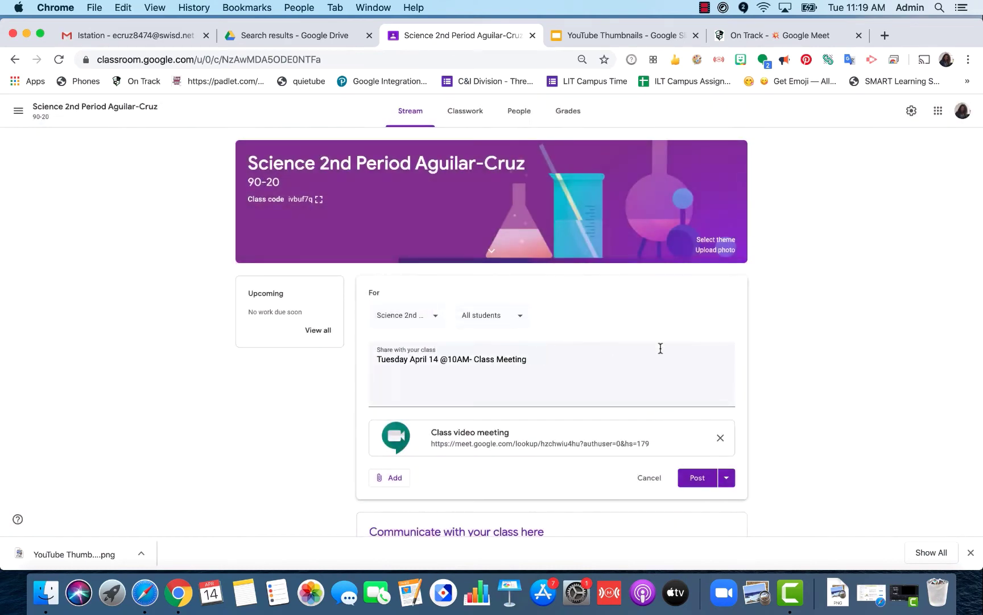
Check the list of other classes that could receive the announcement, and post it to all students of the current class.
{"action": "left_click", "coordinate": [429, 318]}
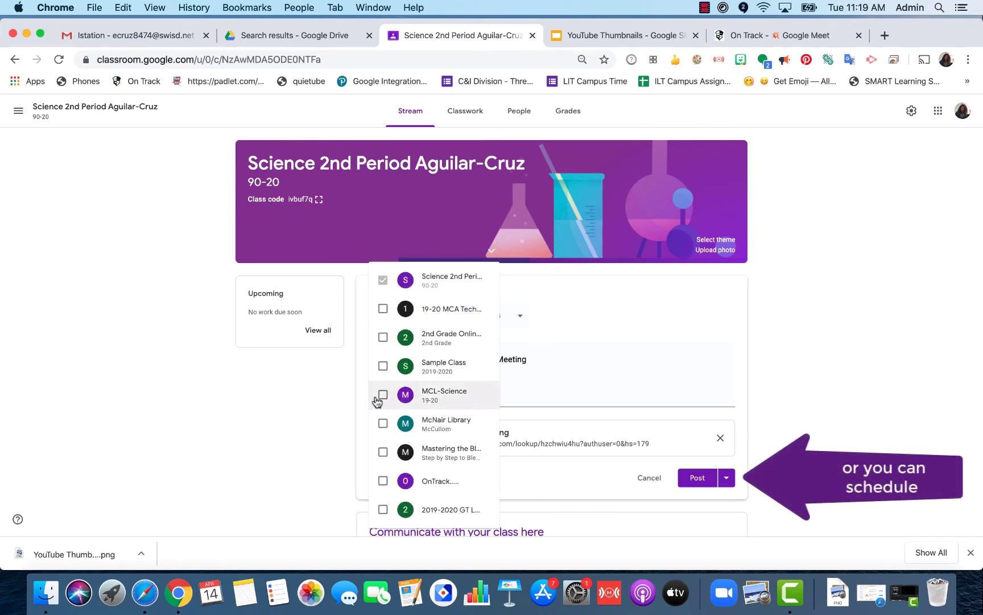
{"action": "left_click", "coordinate": [727, 315]}
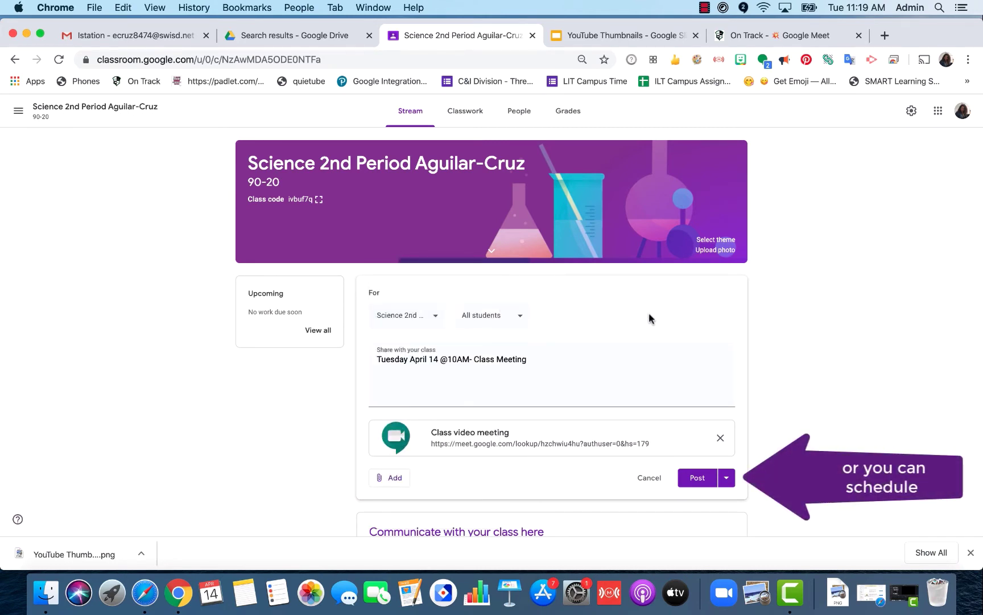
{"action": "left_click", "coordinate": [698, 478]}
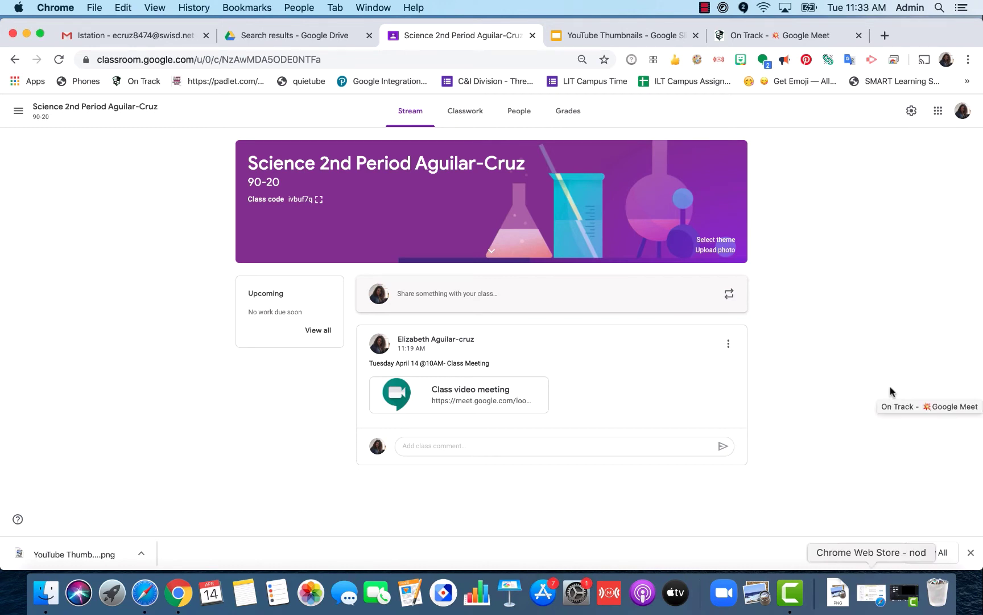
Join the class video meeting from the posted link with the camera and microphone turned off, and dismiss the joining information.
{"action": "left_click", "coordinate": [467, 397]}
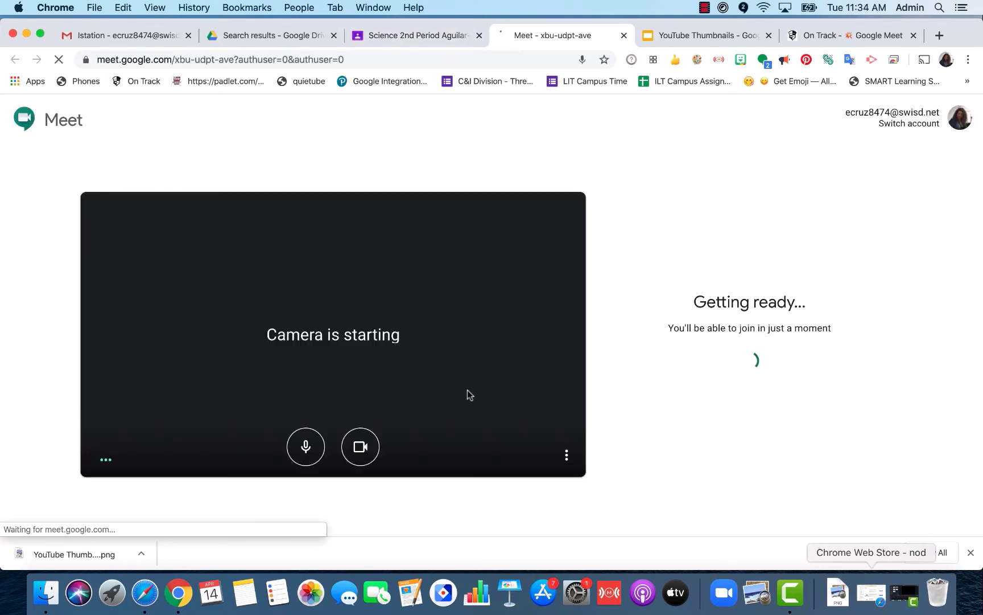
{"action": "left_click", "coordinate": [362, 447]}
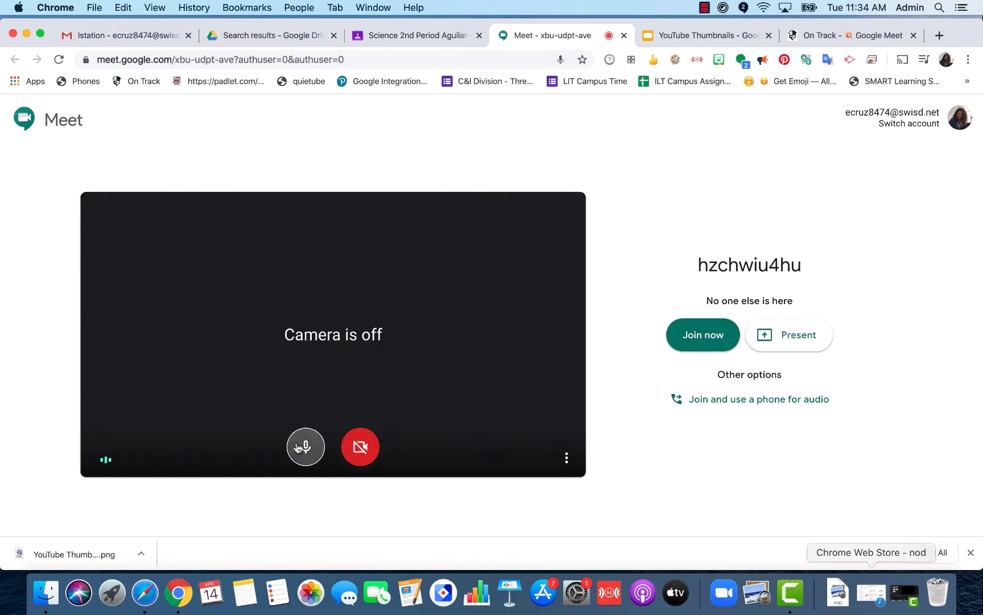
{"action": "left_click", "coordinate": [305, 446]}
{"action": "left_click", "coordinate": [709, 338]}
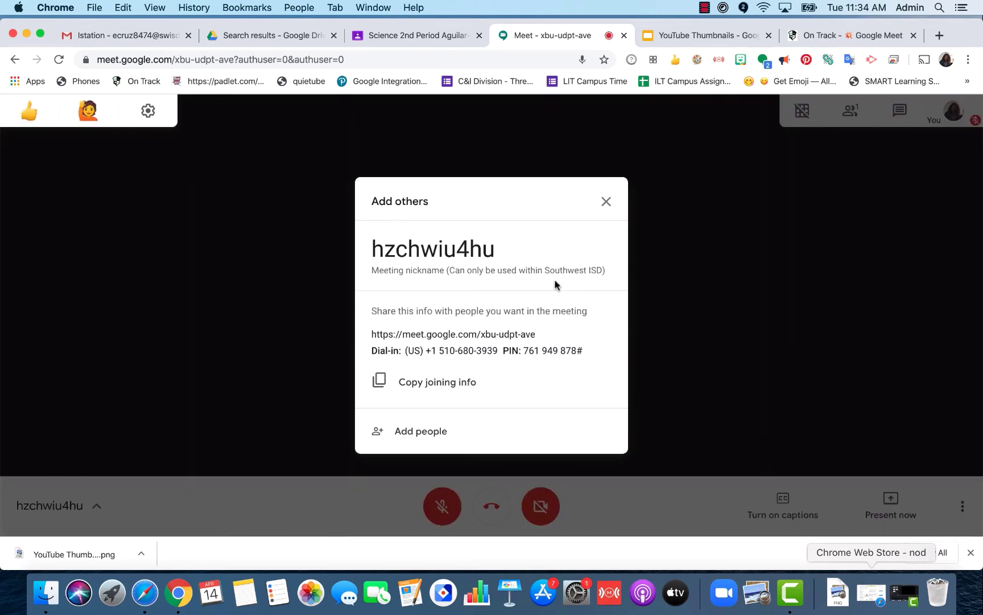
{"action": "left_click", "coordinate": [606, 202]}
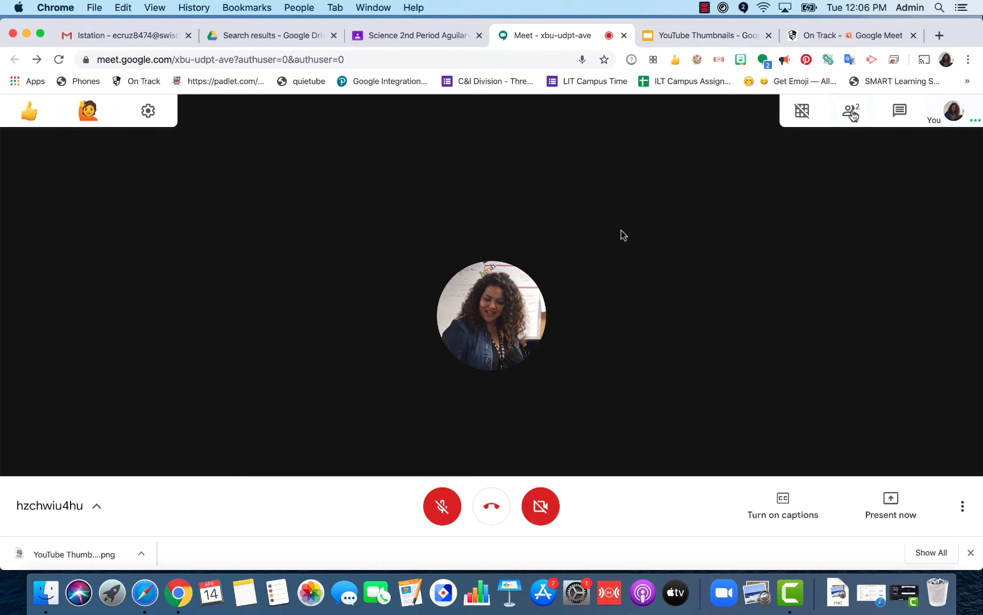
Pin the other participant to the screen from the list of people, and close the list.
{"action": "left_click", "coordinate": [852, 112]}
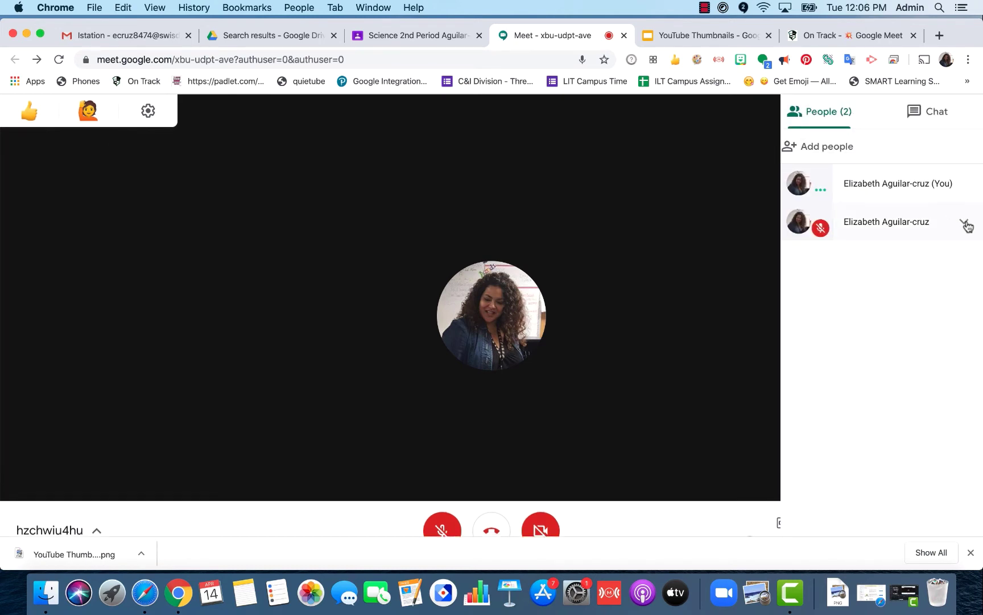
{"action": "left_click", "coordinate": [967, 225]}
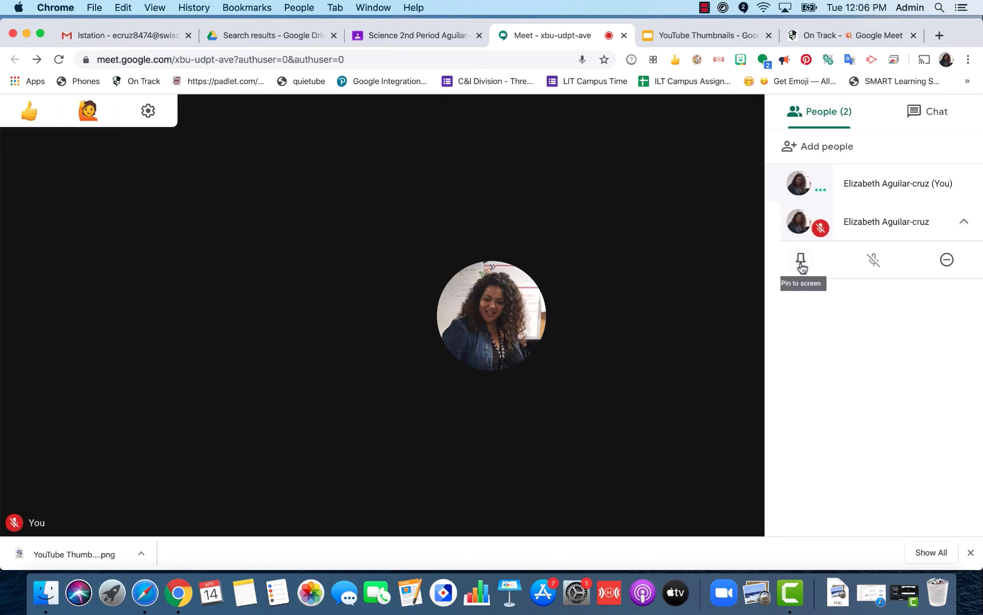
{"action": "left_click", "coordinate": [801, 263]}
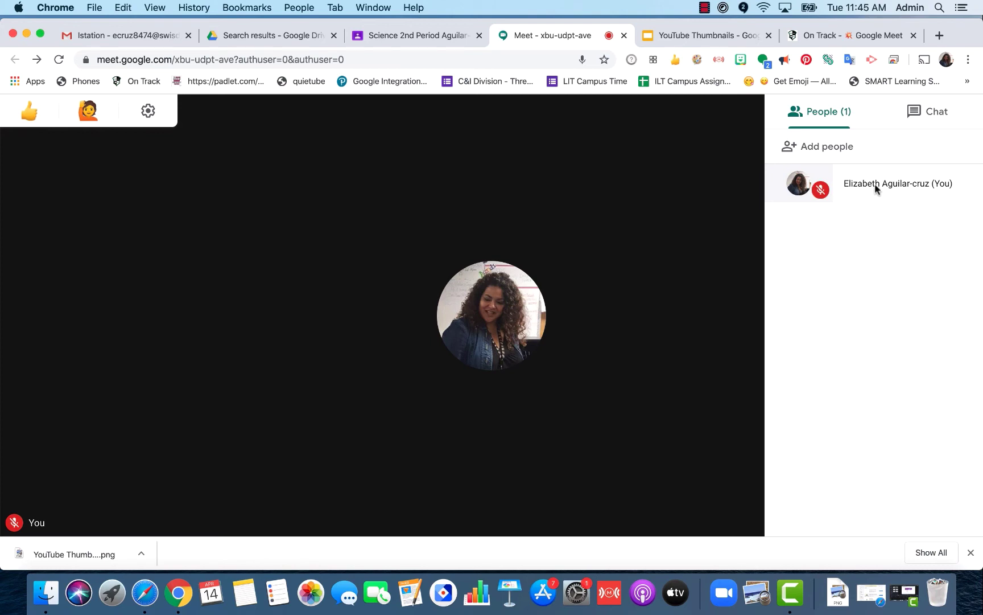
{"action": "left_click", "coordinate": [652, 196]}
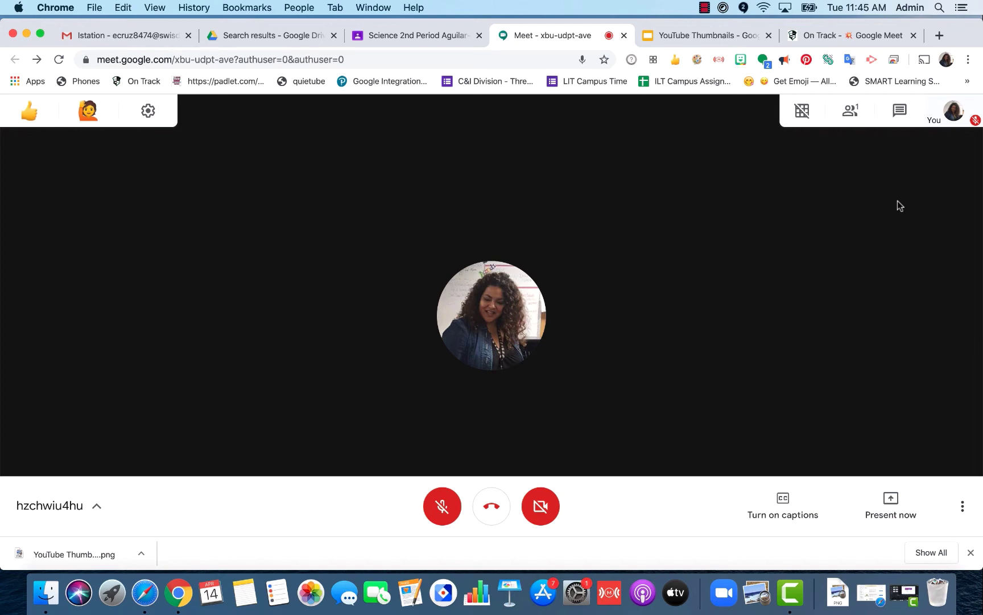
Try live captions in the meeting with the microphone unmuted, and turn the captions off.
{"action": "left_click", "coordinate": [783, 504]}
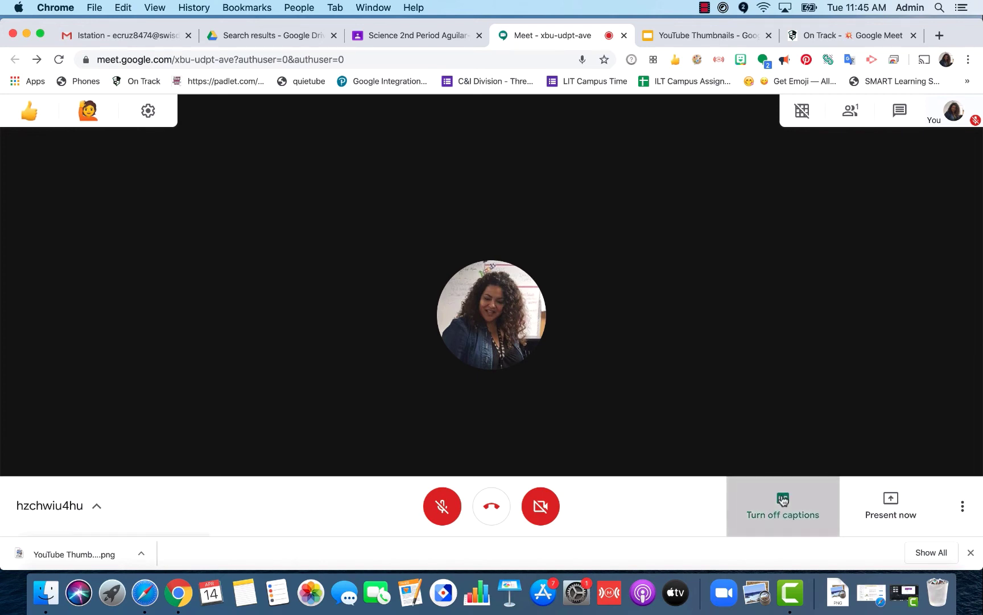
{"action": "key", "text": "super+d"}
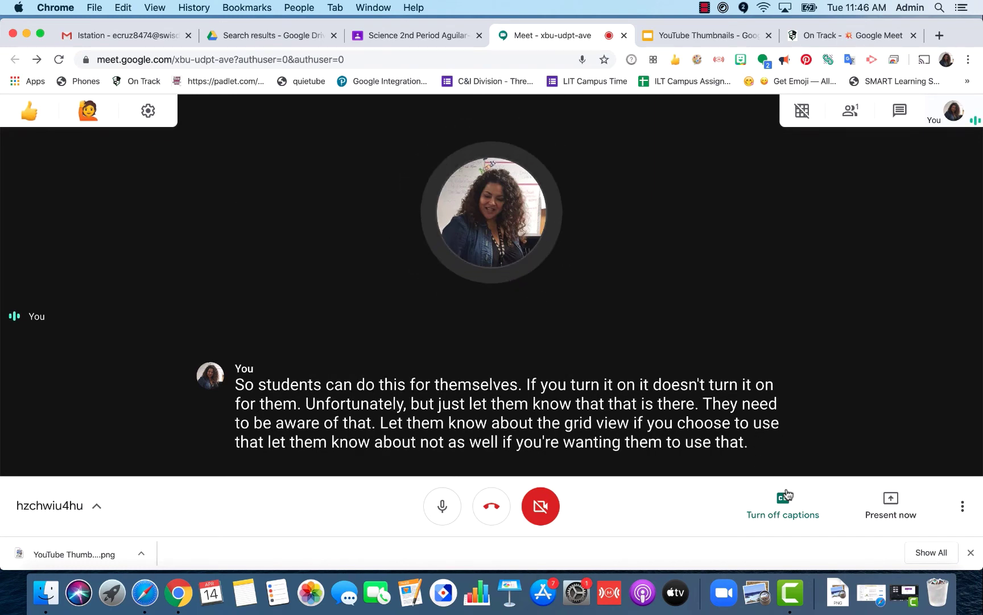
{"action": "left_click", "coordinate": [762, 496]}
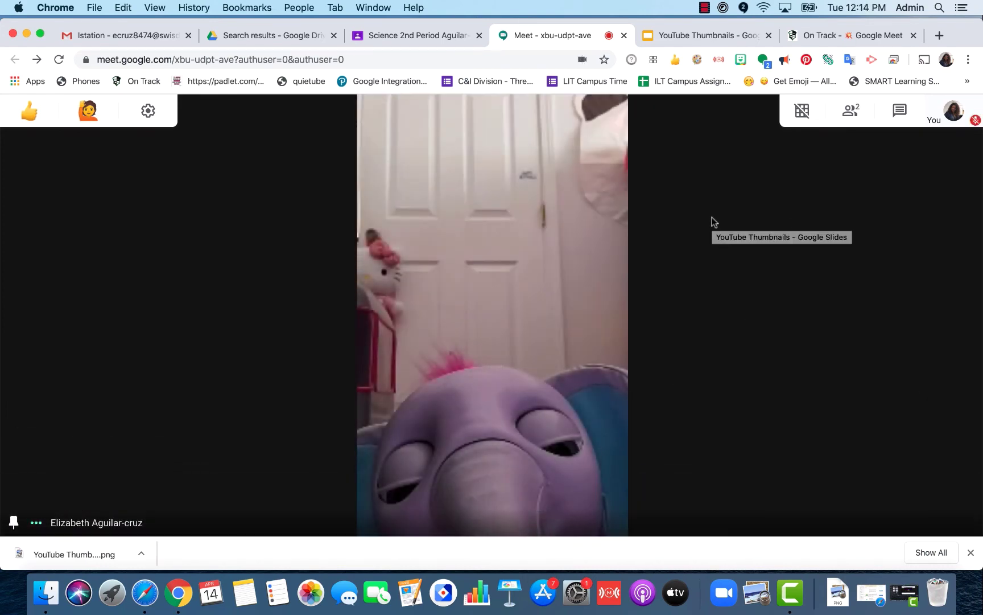
Unpin the other participant using the list of people, and remove that participant from the call.
{"action": "left_click", "coordinate": [852, 113]}
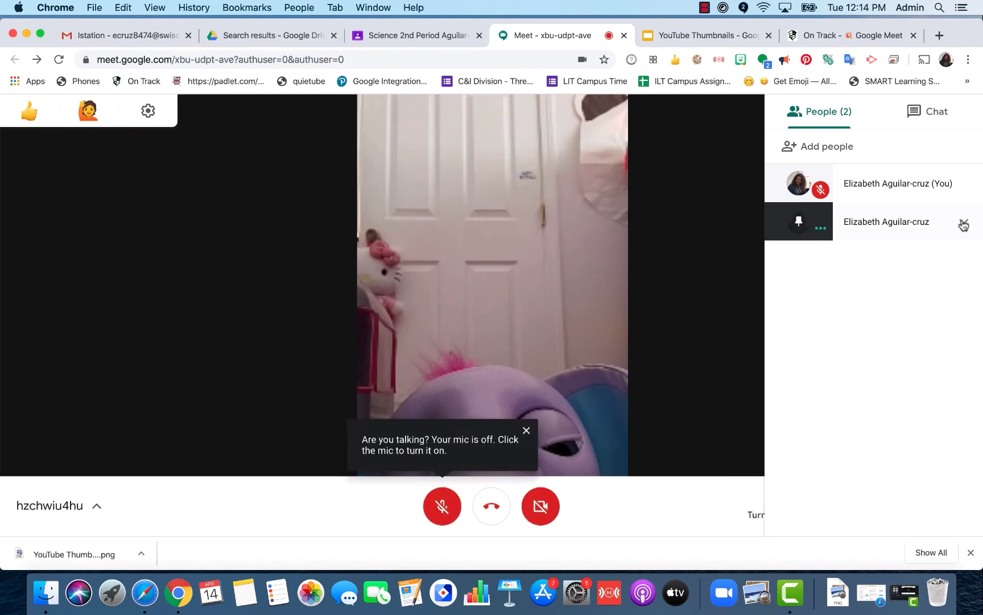
{"action": "left_click", "coordinate": [962, 223]}
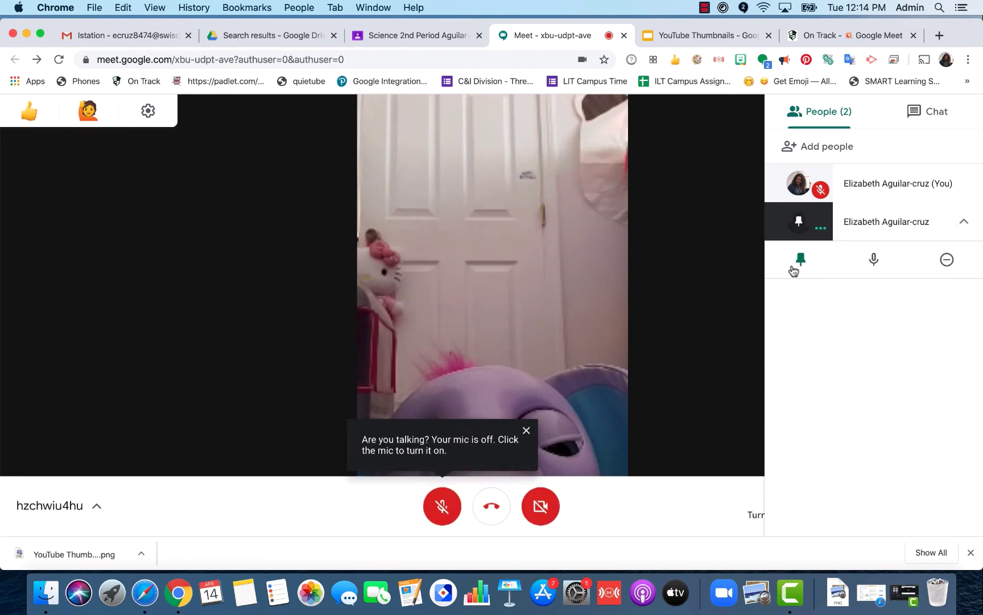
{"action": "left_click", "coordinate": [810, 261]}
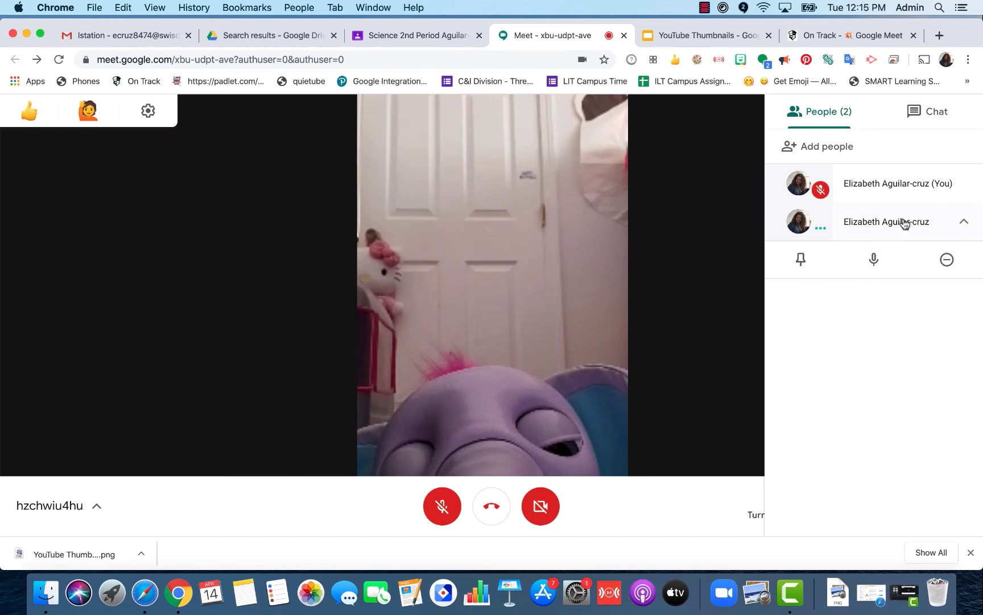
{"action": "left_click", "coordinate": [947, 261]}
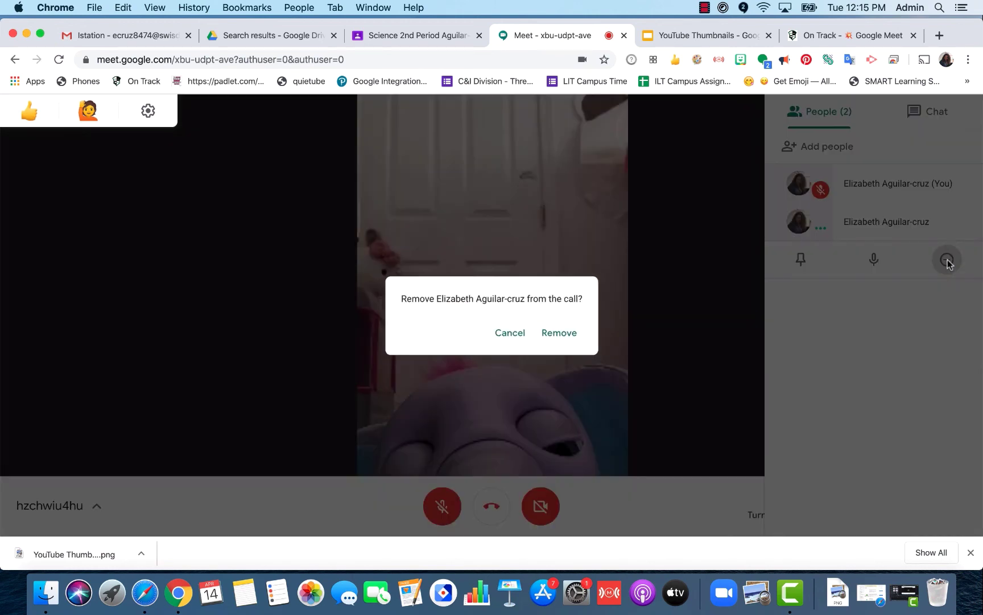
{"action": "left_click", "coordinate": [561, 335]}
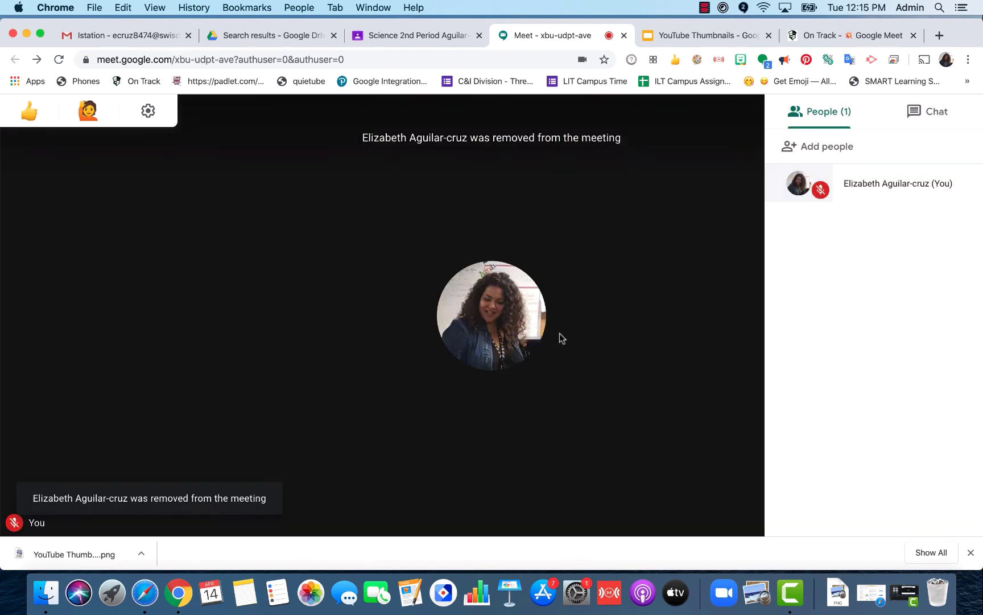
Close the list of people and leave the video meeting.
{"action": "left_click", "coordinate": [625, 361]}
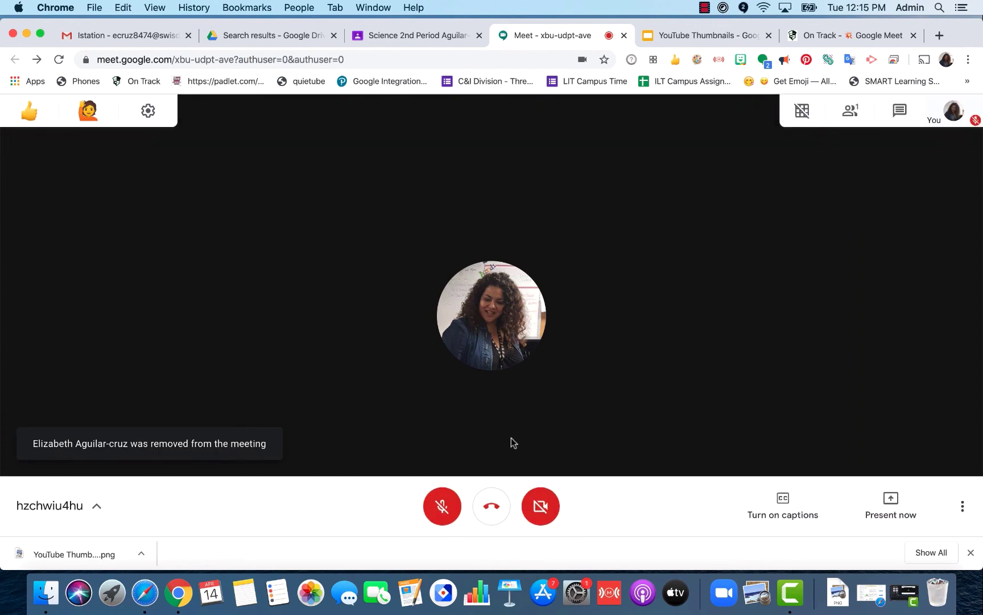
{"action": "left_click", "coordinate": [491, 504]}
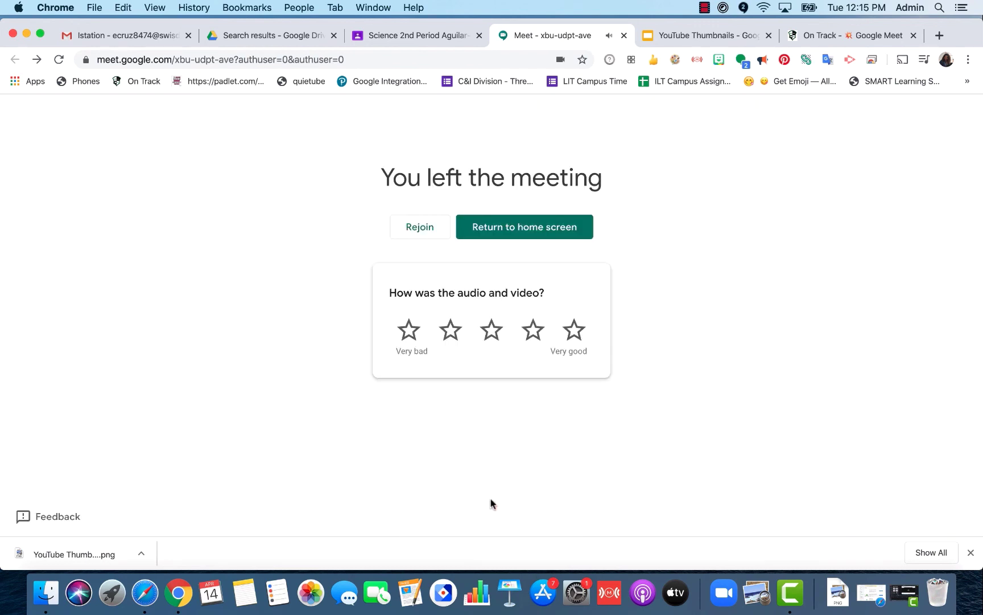
Return to the Science 2nd Period class in Google Classroom and reset its Meet link in the general class settings.
{"action": "left_click", "coordinate": [419, 35]}
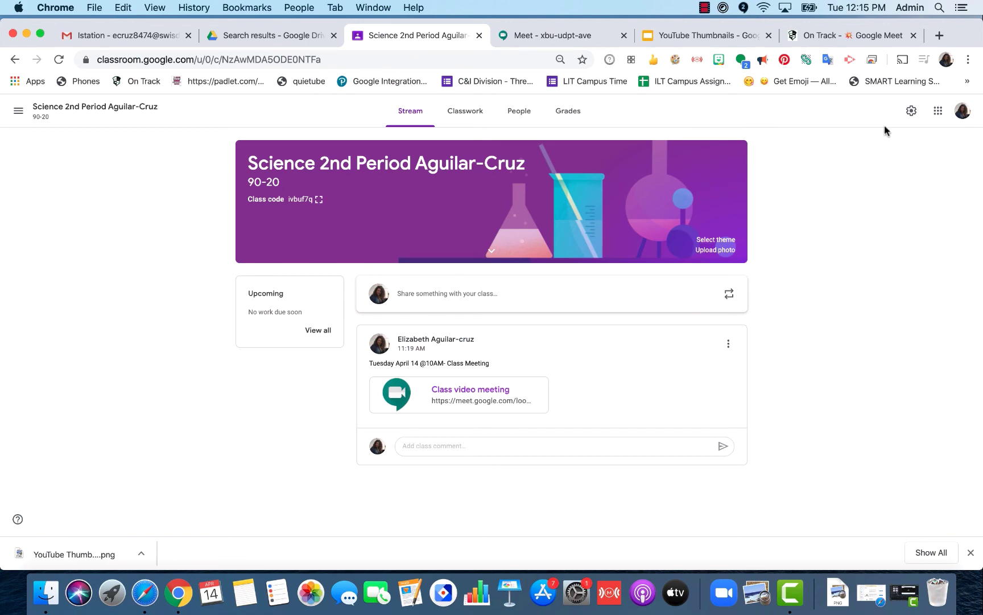
{"action": "left_click", "coordinate": [911, 111]}
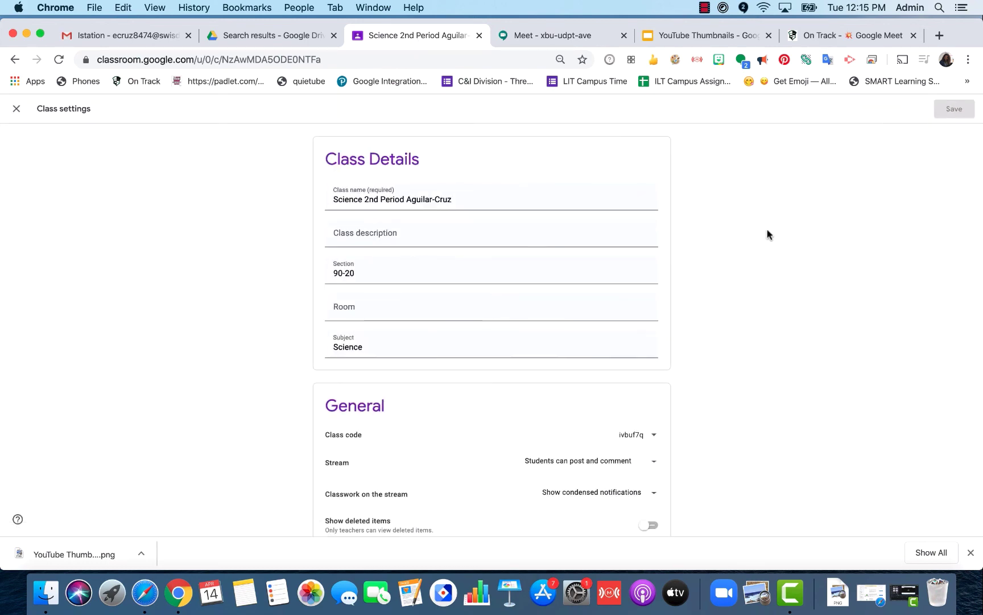
{"action": "scroll", "coordinate": [735, 348], "scroll_direction": "down", "scroll_amount": 5}
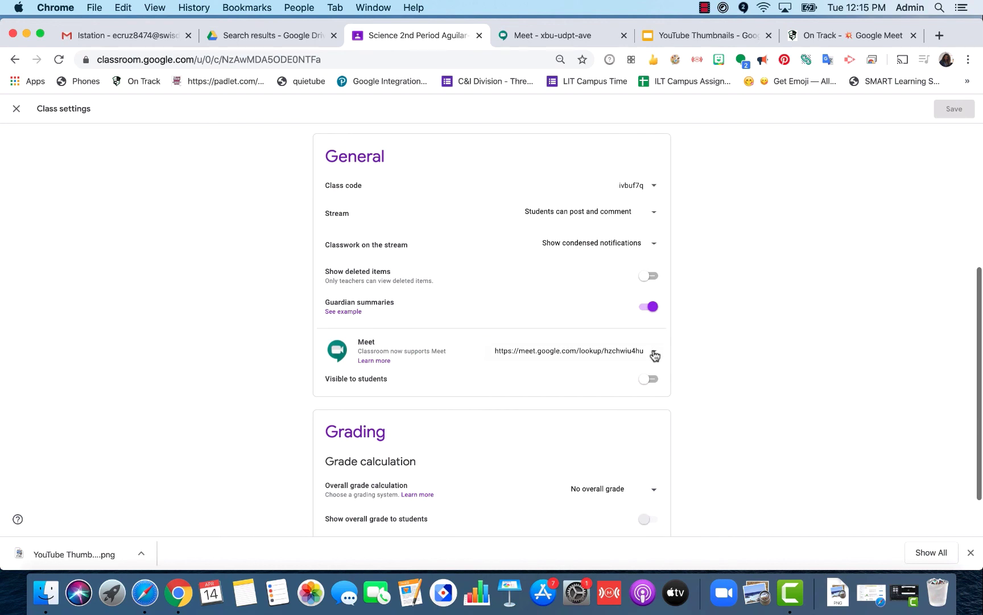
{"action": "left_click", "coordinate": [654, 353]}
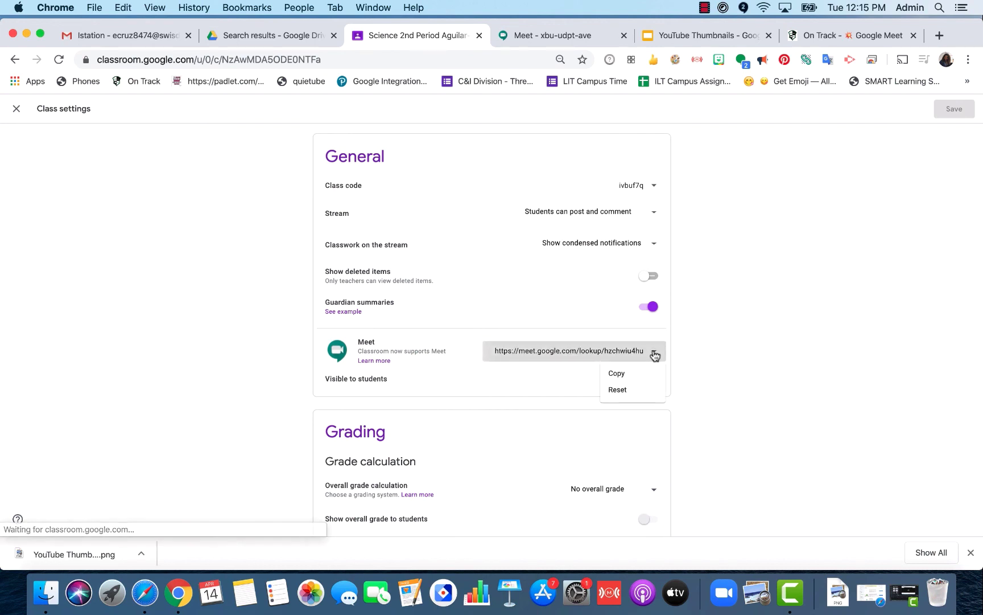
{"action": "left_click", "coordinate": [621, 390]}
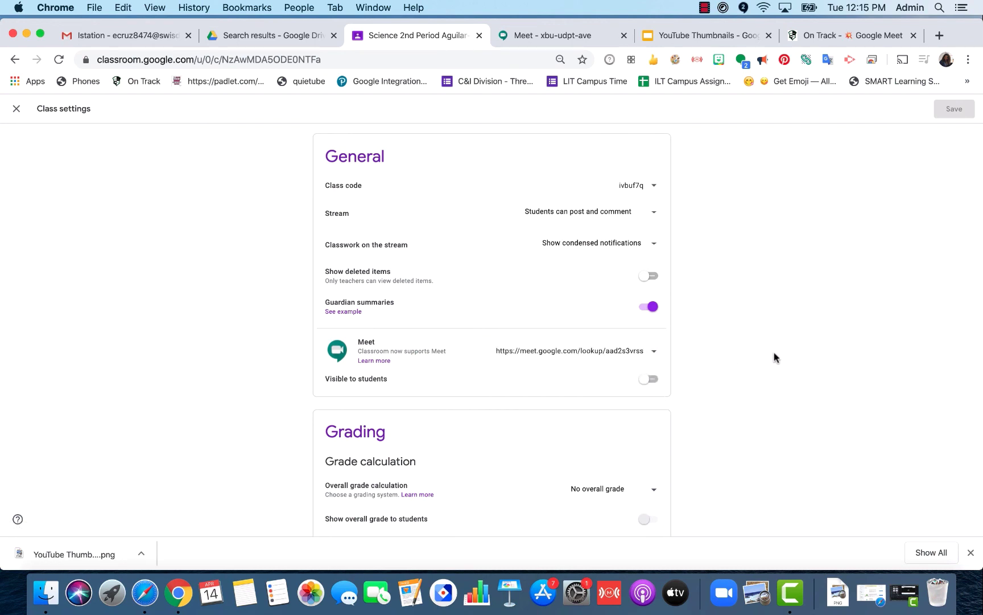